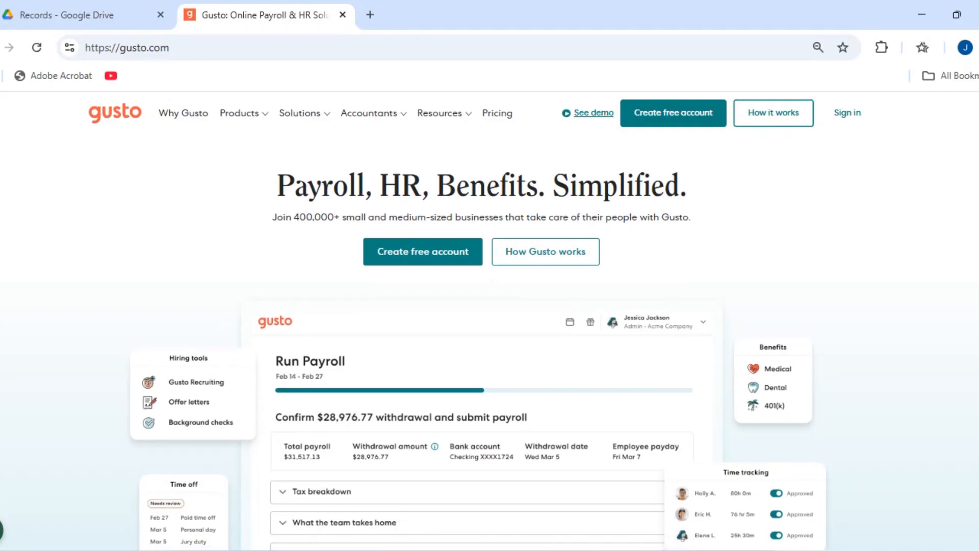
Look through the Gusto home page, from the payroll preview and ratings down to the smart payroll technology section
scroll(482, 326, down, 1)
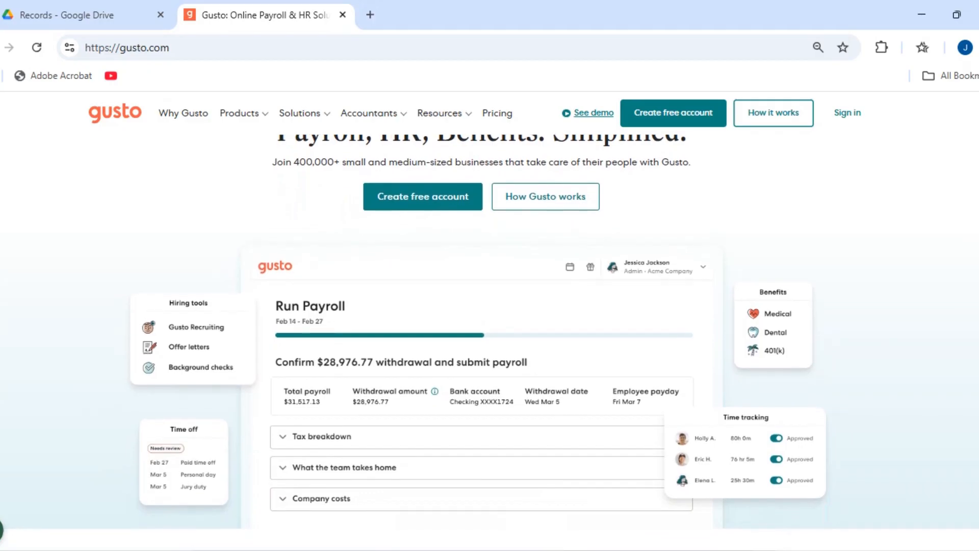
scroll(481, 326, down, 1)
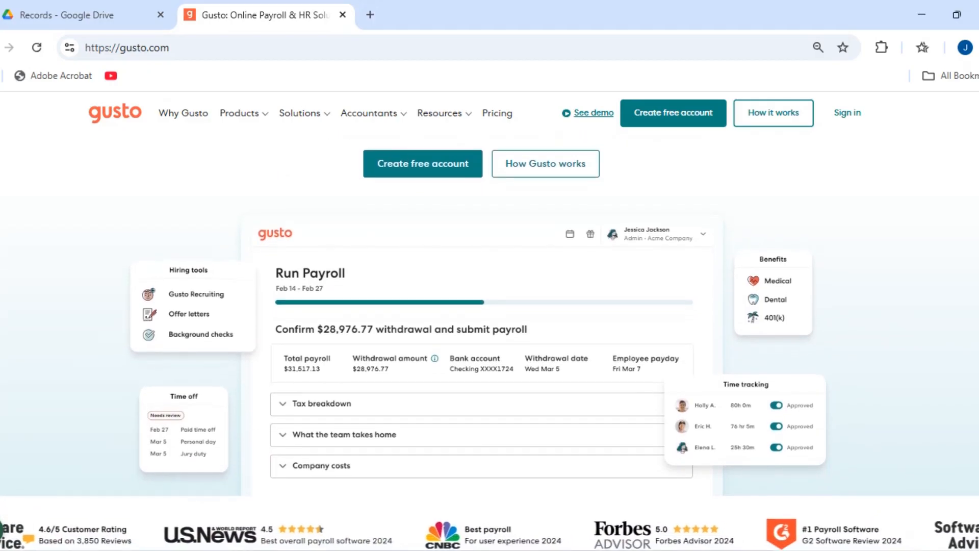
scroll(481, 327, down, 1)
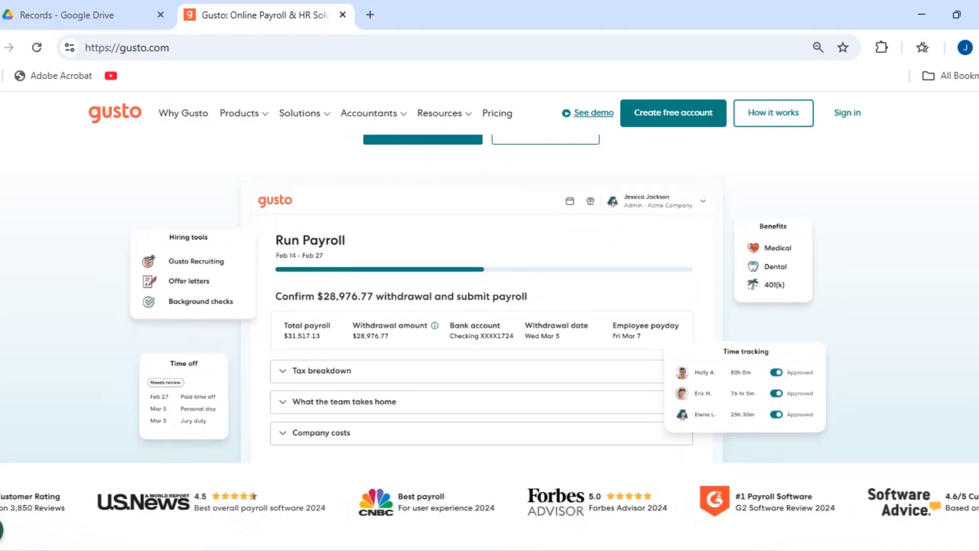
scroll(481, 327, down, 1)
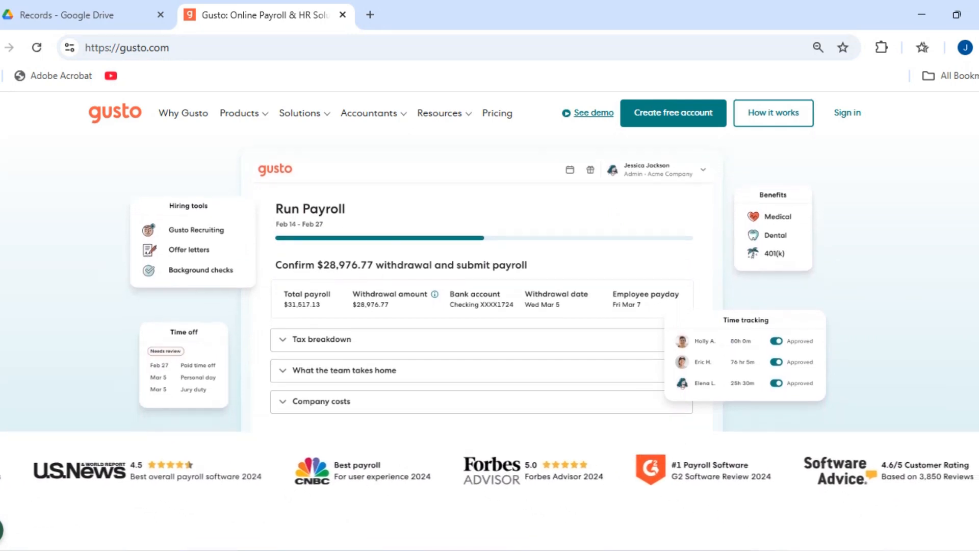
scroll(482, 327, down, 1)
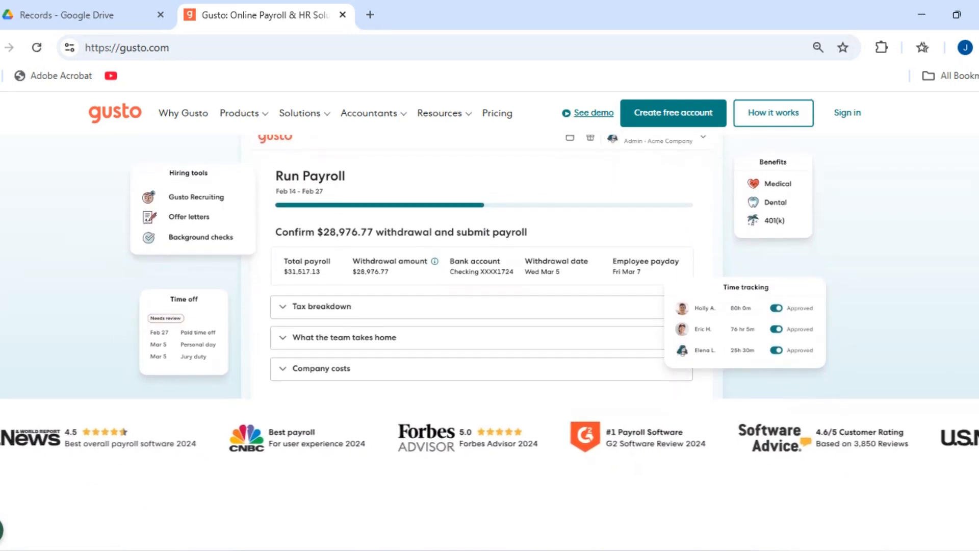
scroll(481, 326, down, 1)
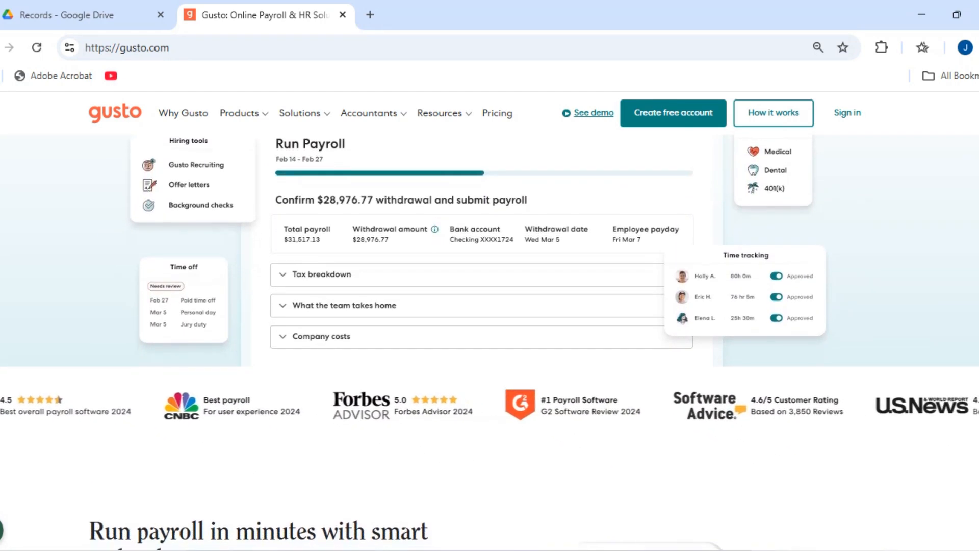
scroll(481, 326, down, 1)
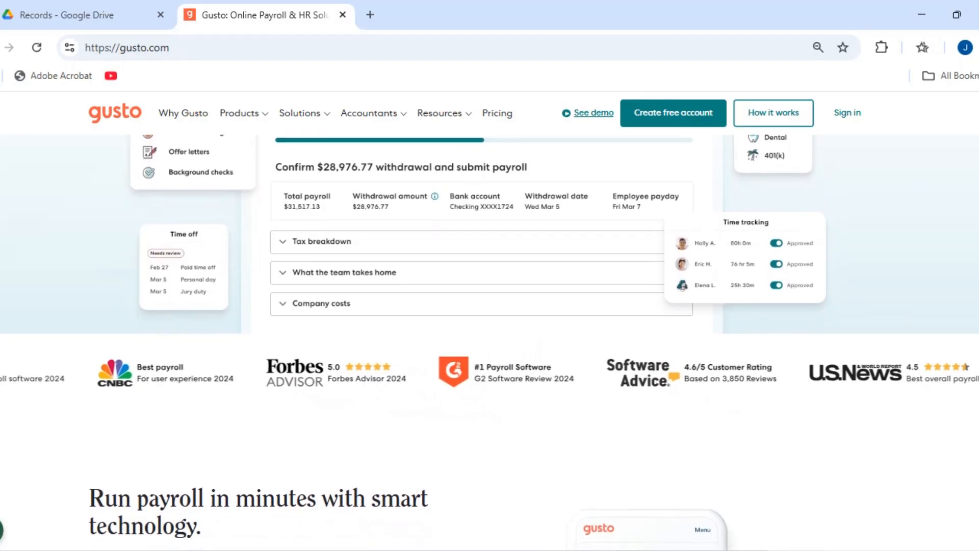
scroll(481, 326, down, 1)
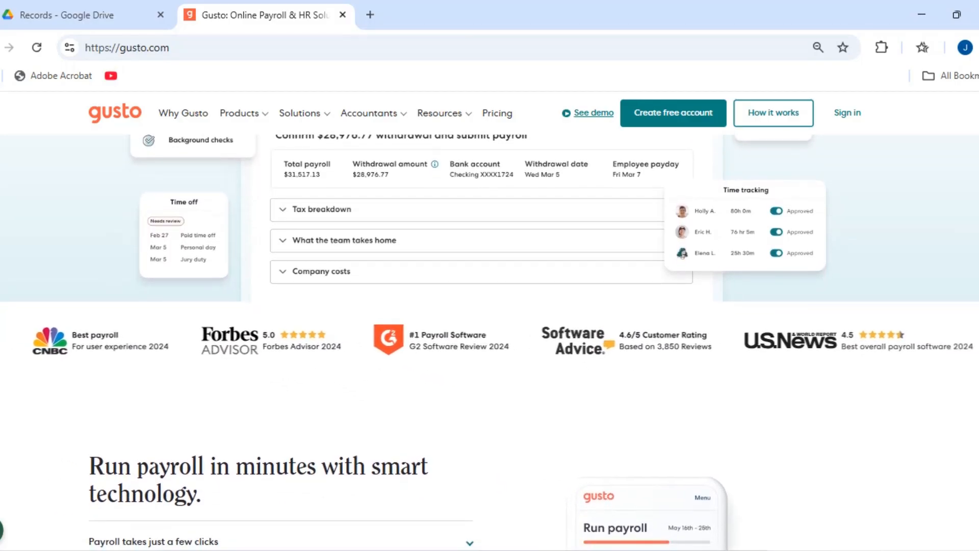
scroll(481, 326, down, 1)
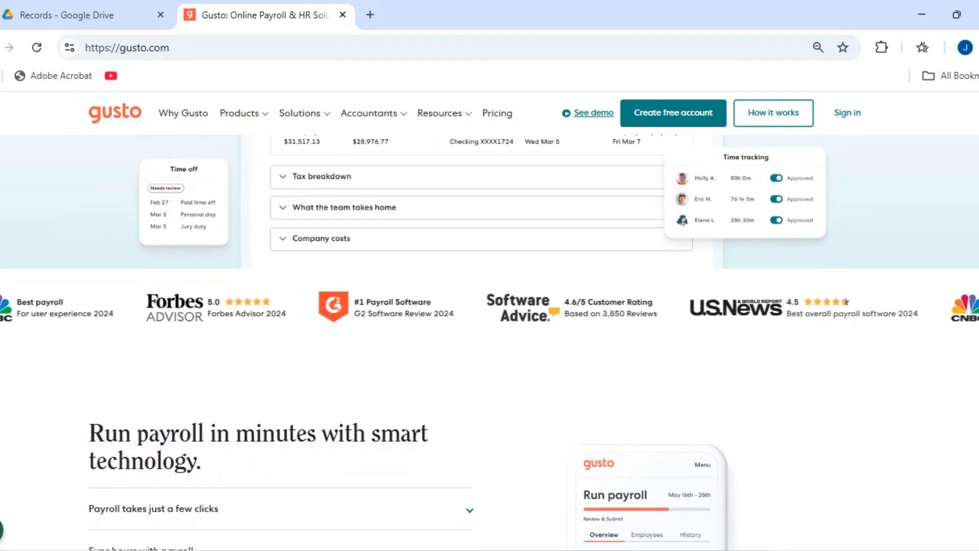
scroll(481, 326, down, 1)
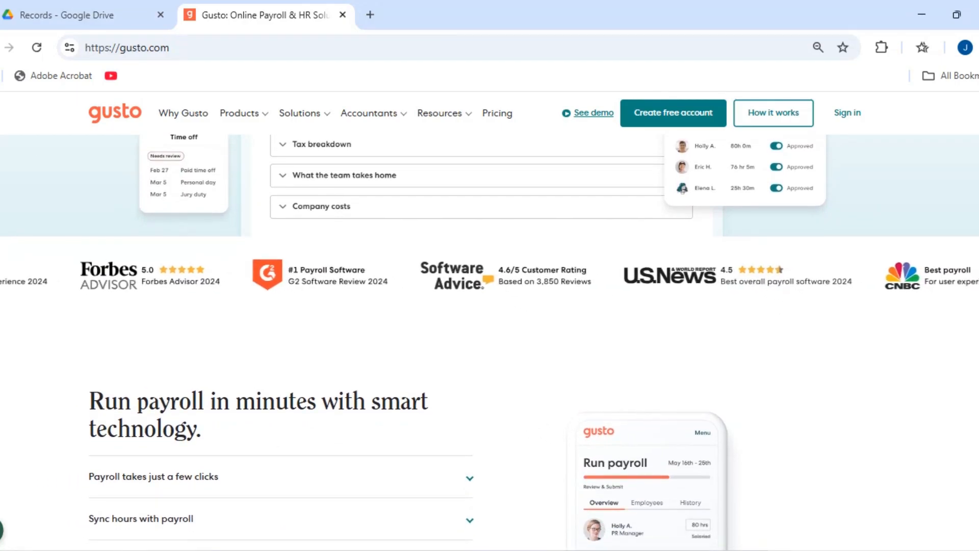
scroll(481, 326, down, 1)
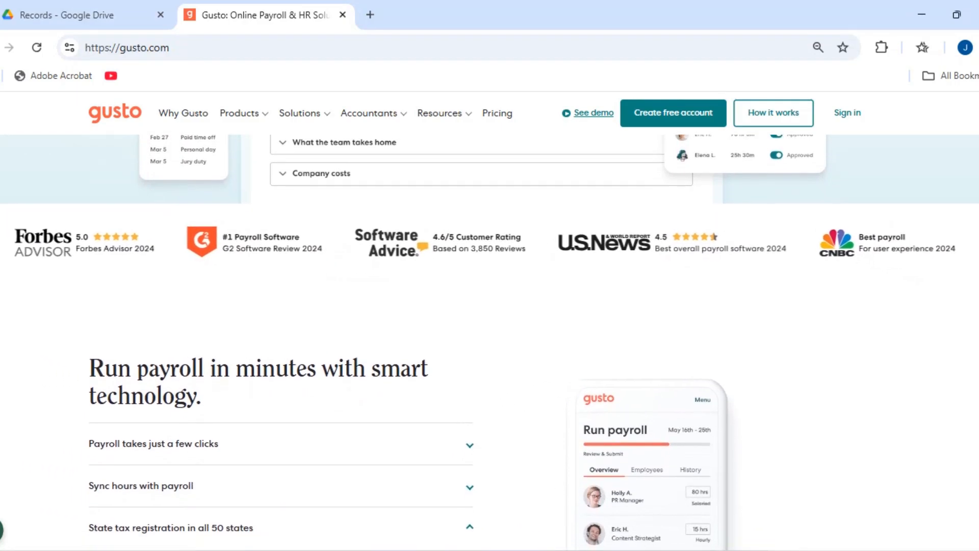
scroll(482, 326, down, 1)
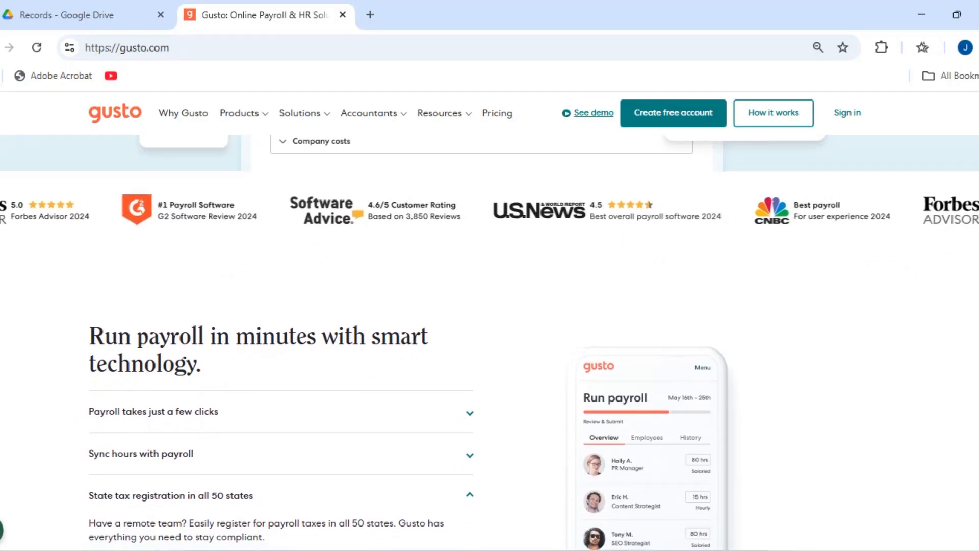
scroll(481, 326, down, 1)
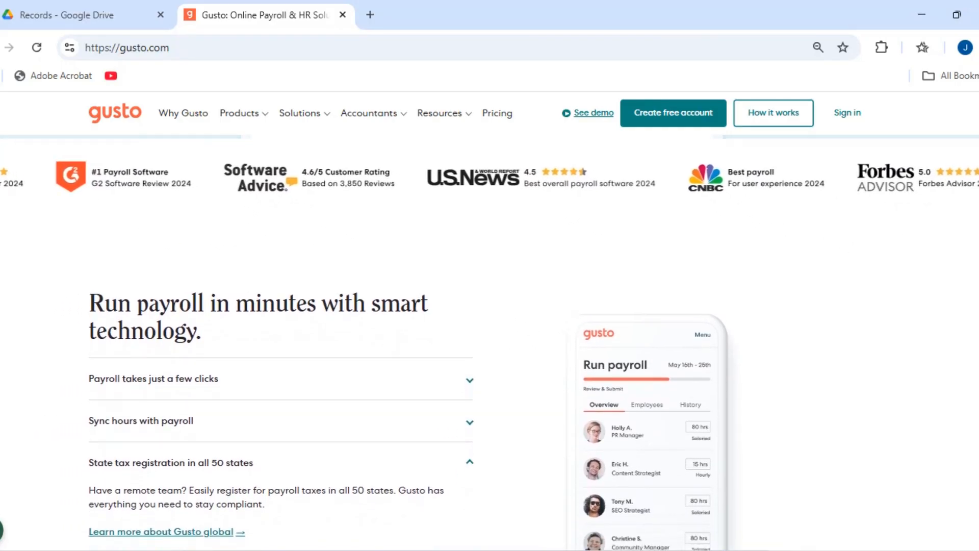
scroll(482, 326, down, 1)
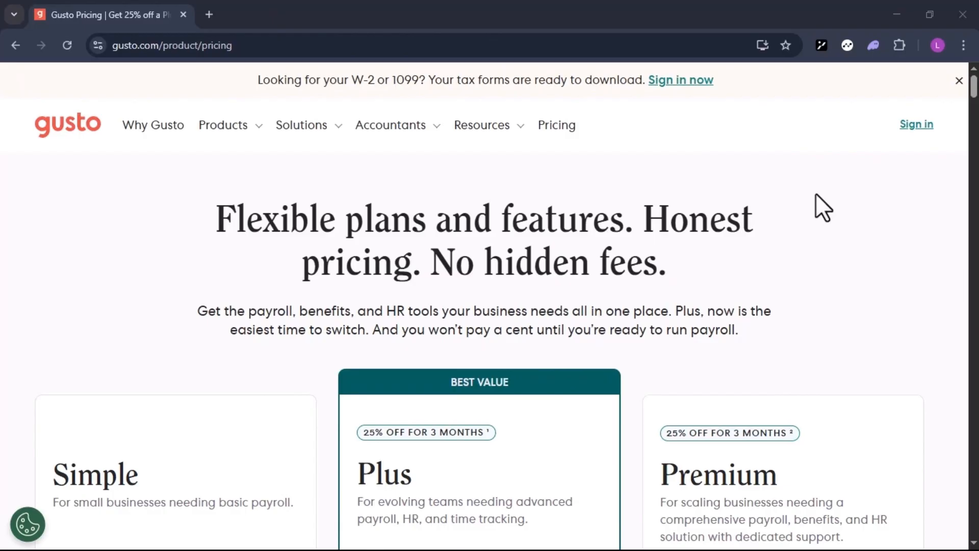
Compare the prices and plan details of the Simple, Plus, Premium and Contractor Only plans on the pricing page
scroll(816, 193, down, 2)
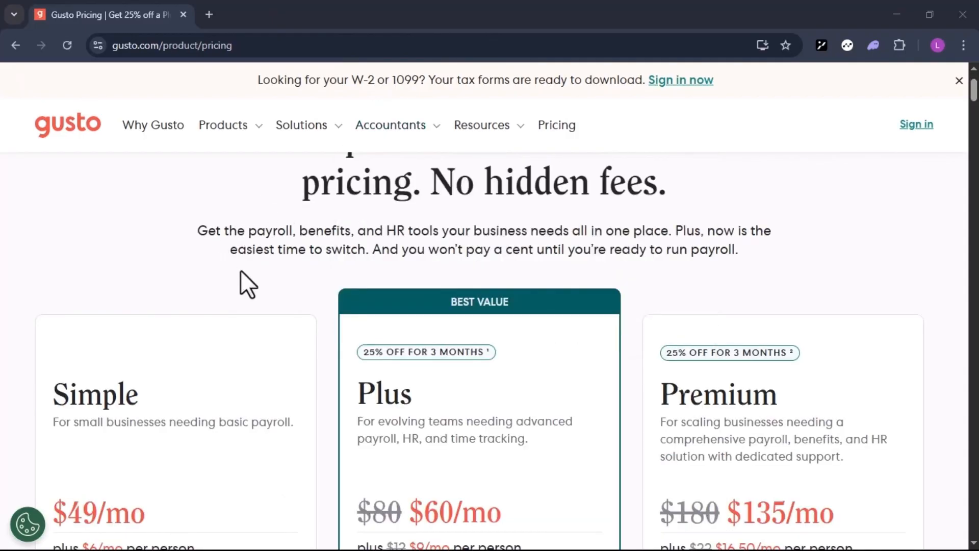
scroll(199, 365, down, 1)
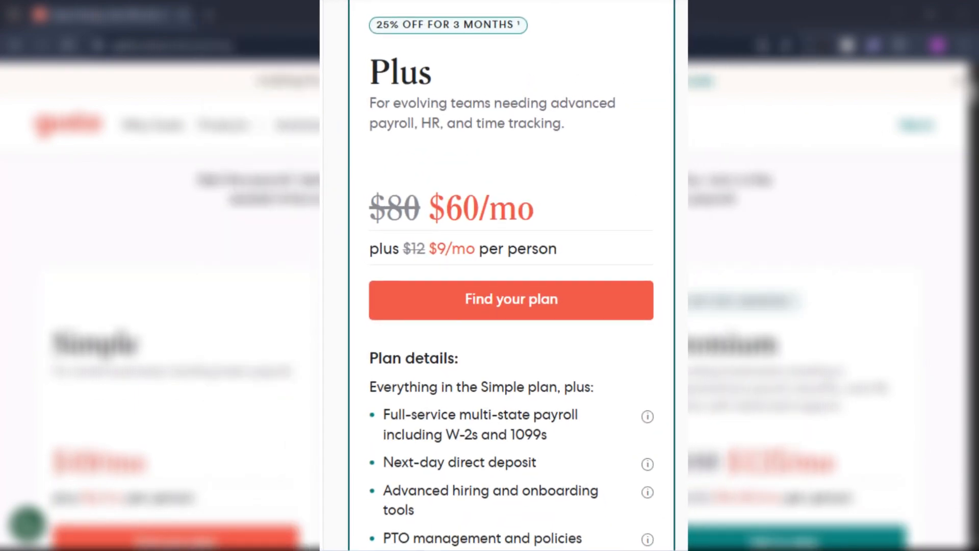
scroll(718, 387, down, 13)
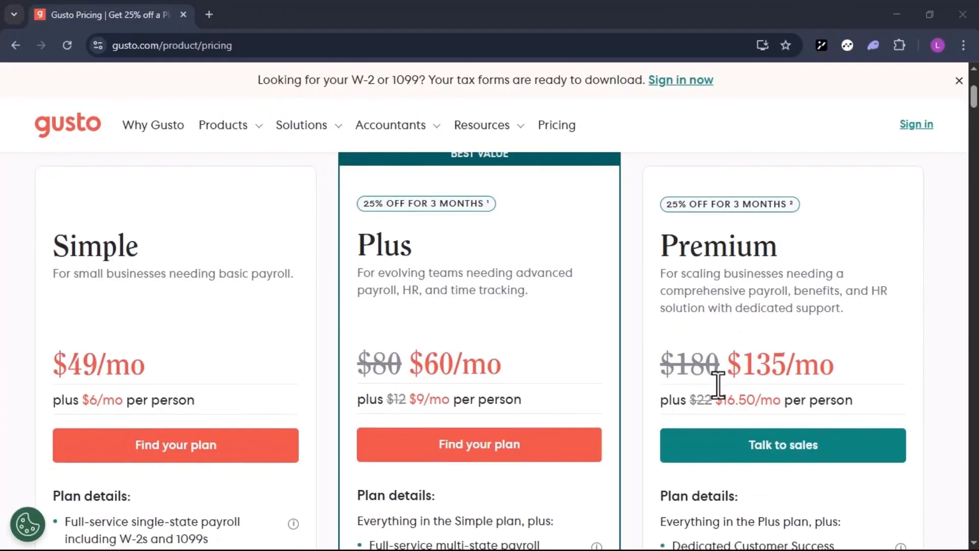
scroll(718, 387, down, 2)
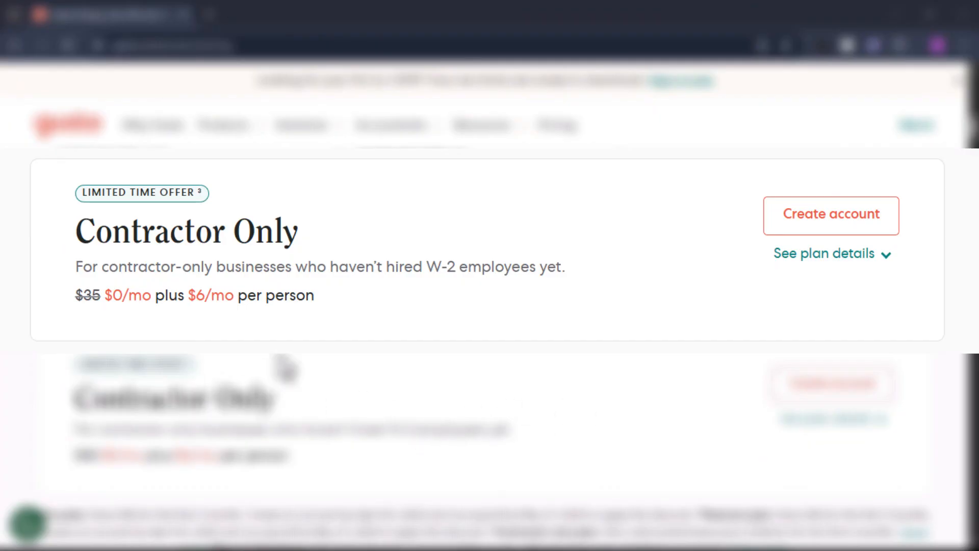
scroll(279, 367, up, 10)
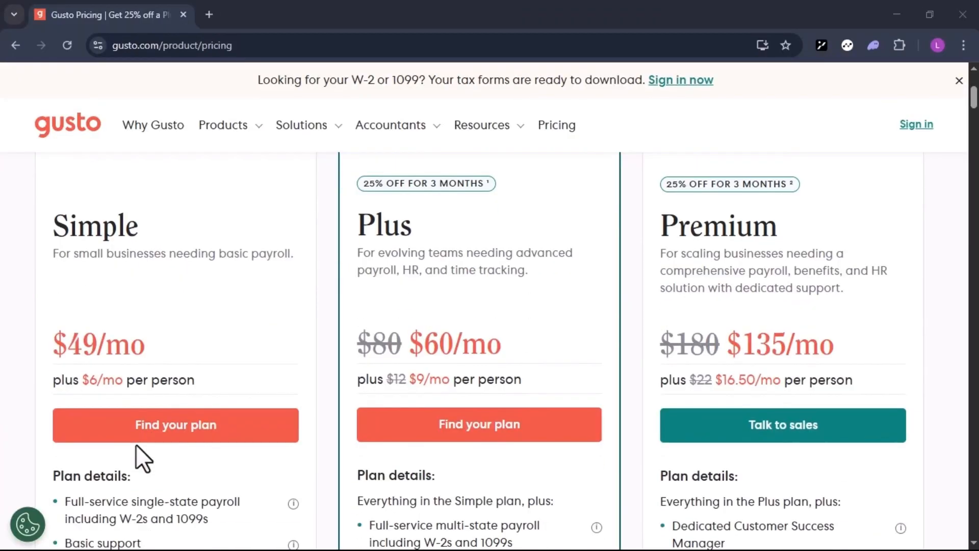
scroll(136, 445, down, 3)
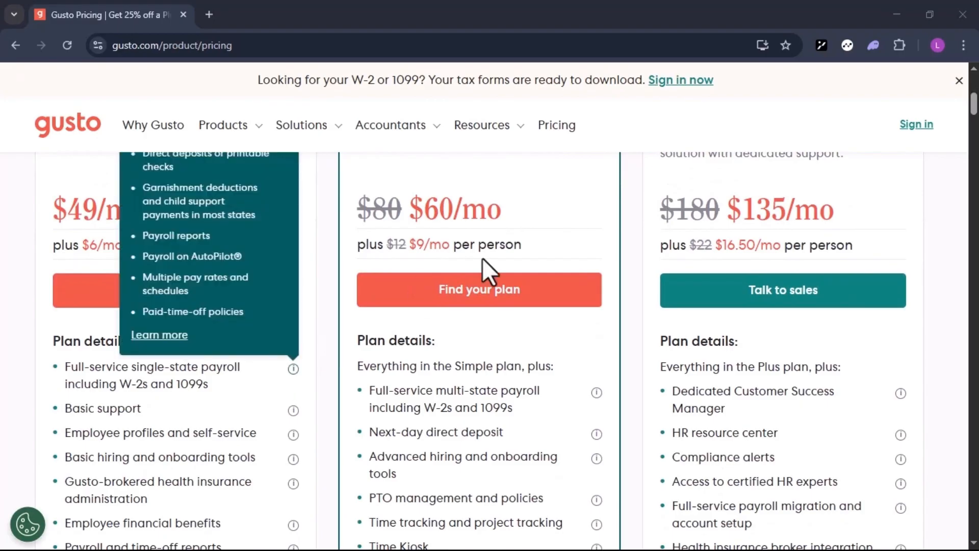
scroll(344, 319, up, 4)
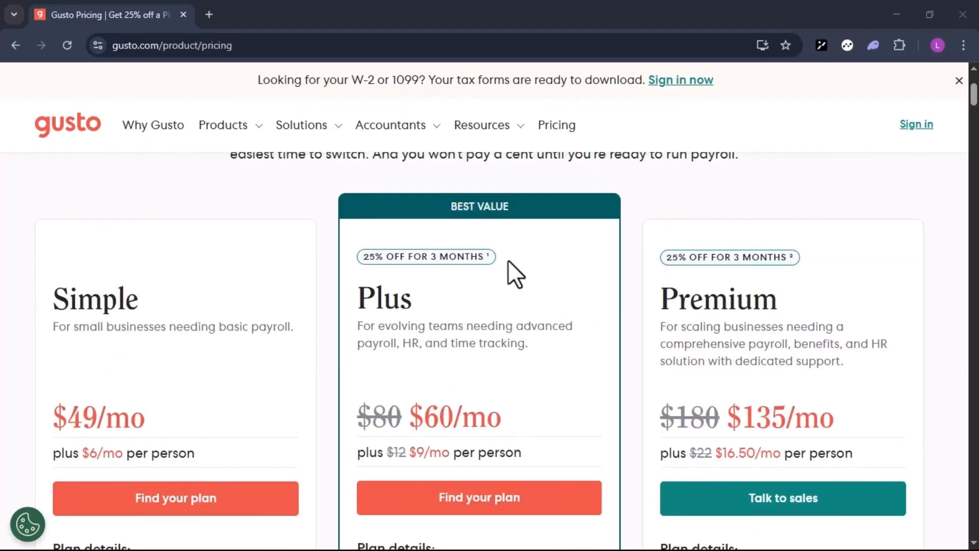
Return to the Gusto home page and open the account creation form under "Get your team working with Gusto"
key(alt+Left)
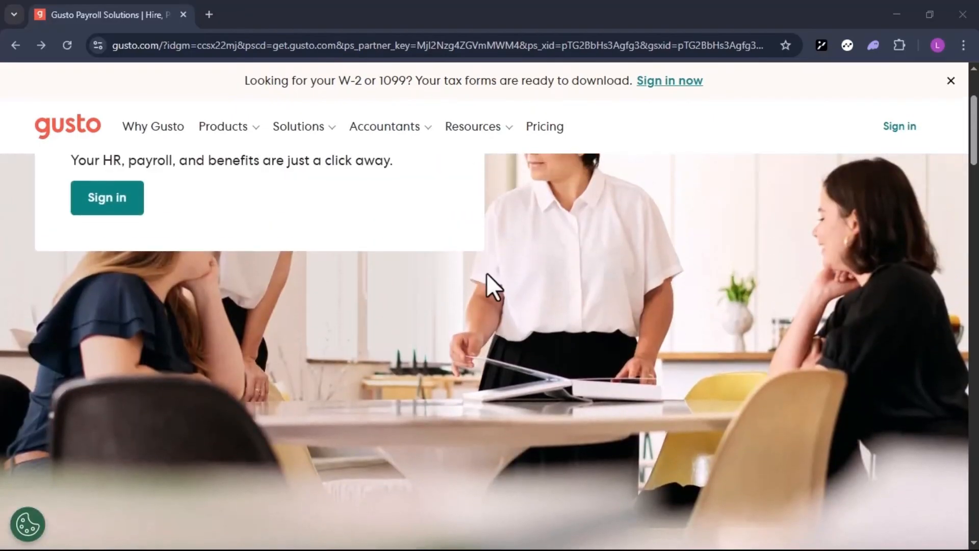
scroll(472, 327, down, 10)
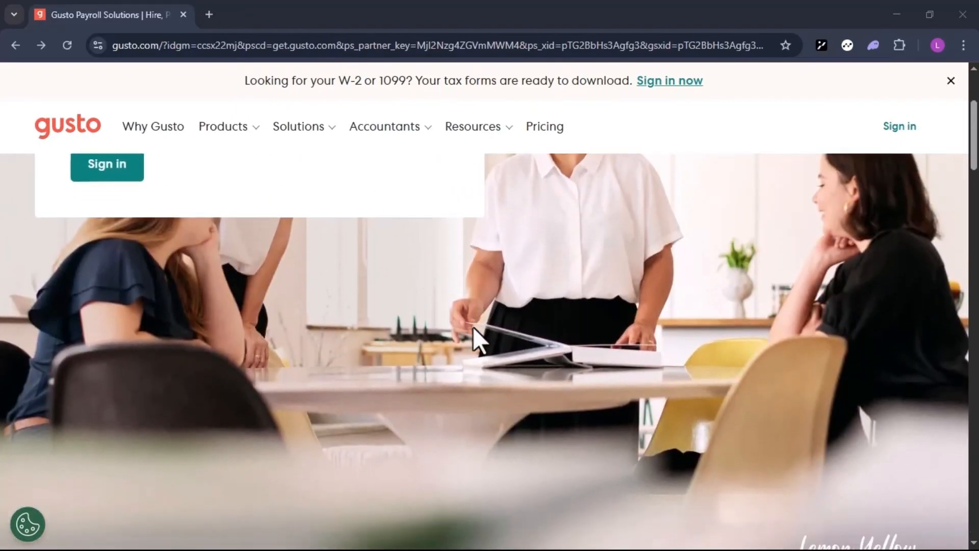
scroll(473, 327, down, 15)
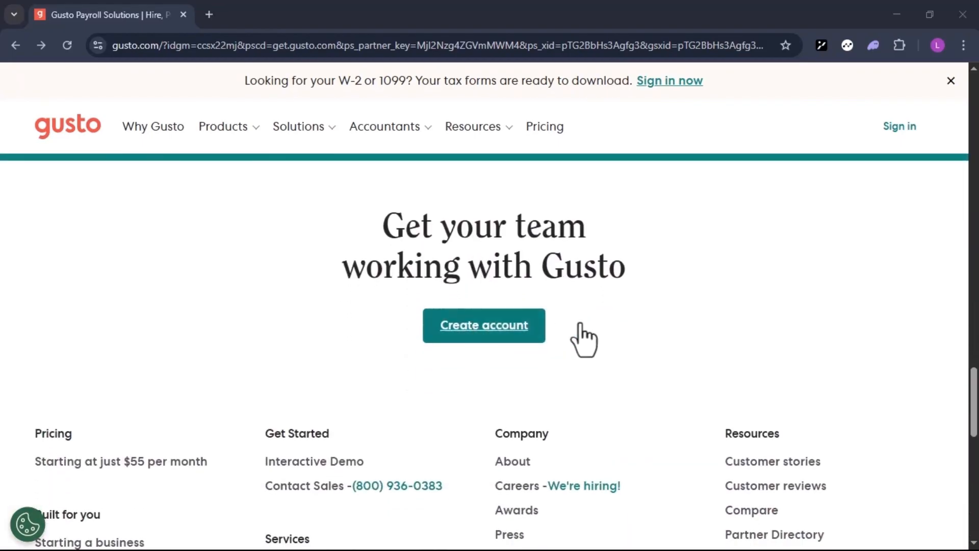
click(469, 336)
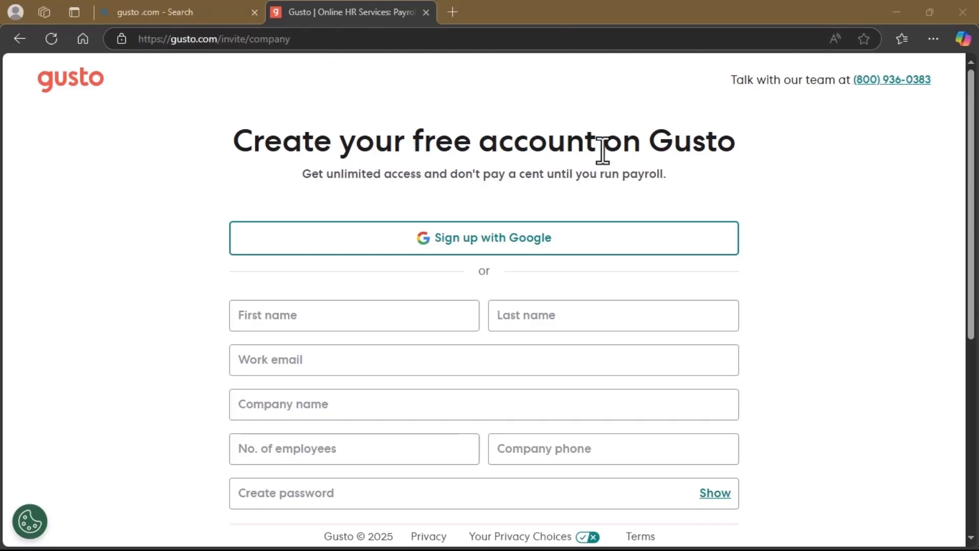
Fill in the sign-up form with the contact details, company name Swift Hire Ventures, 5 employees, company phone and account password, and create the account
scroll(504, 271, down, 1)
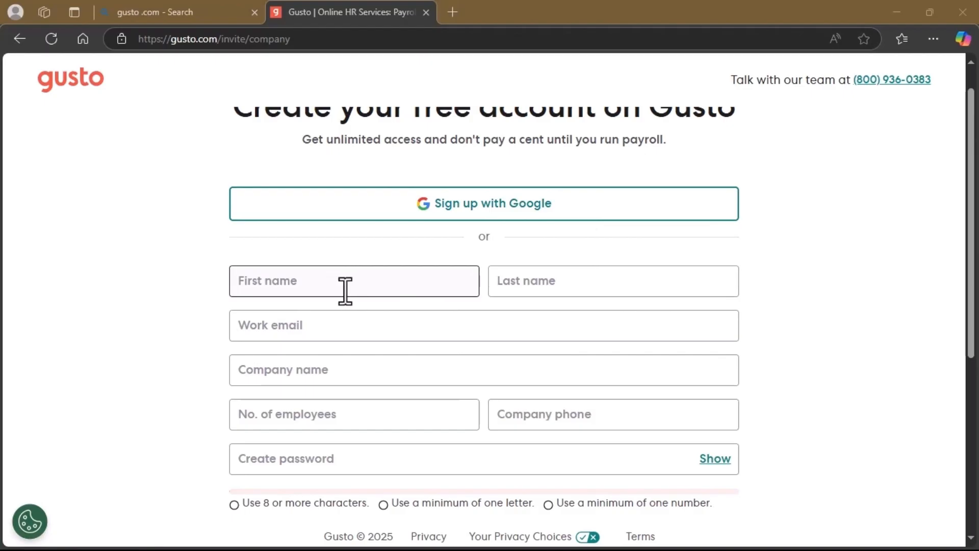
scroll(500, 327, down, 1)
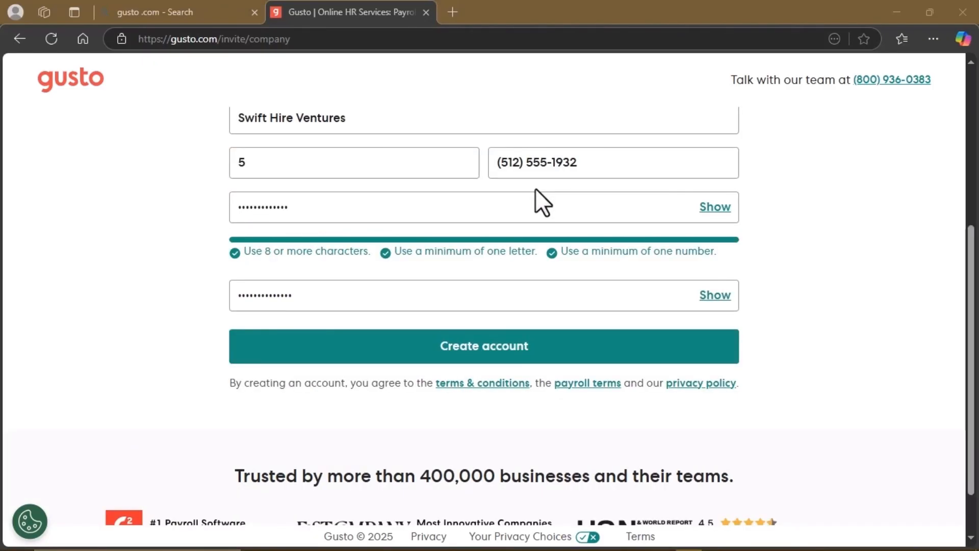
click(533, 336)
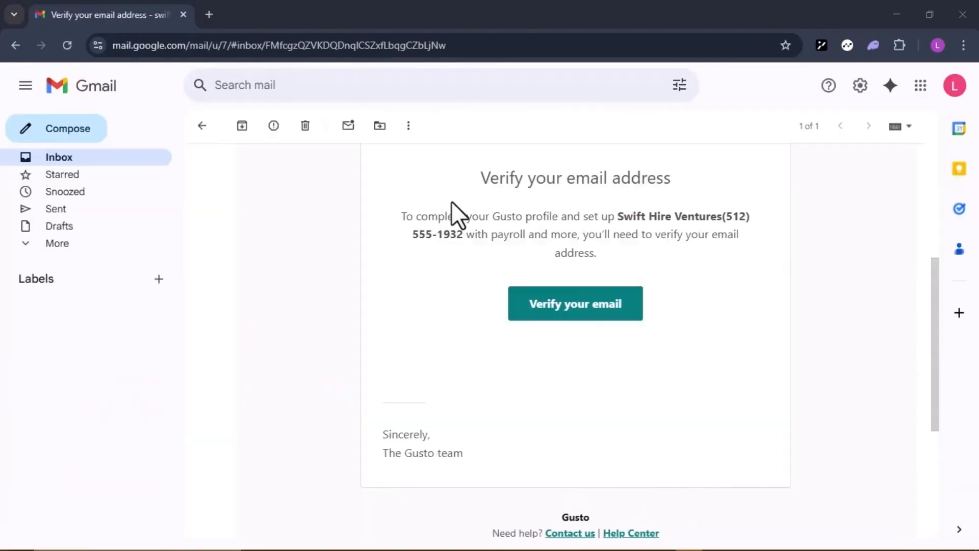
Verify the email address from the Gusto message in Gmail and get through the company profile question about who will be paid
click(571, 312)
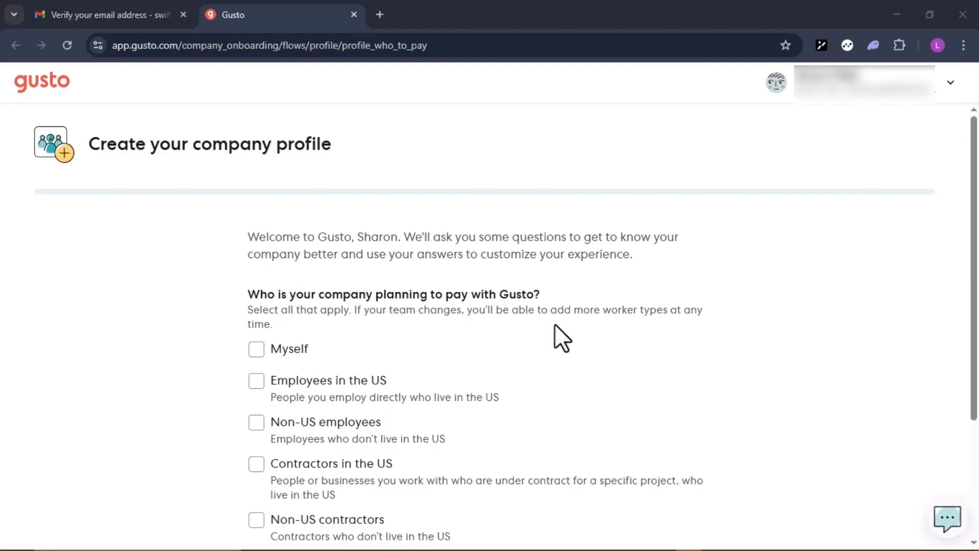
scroll(302, 340, down, 1)
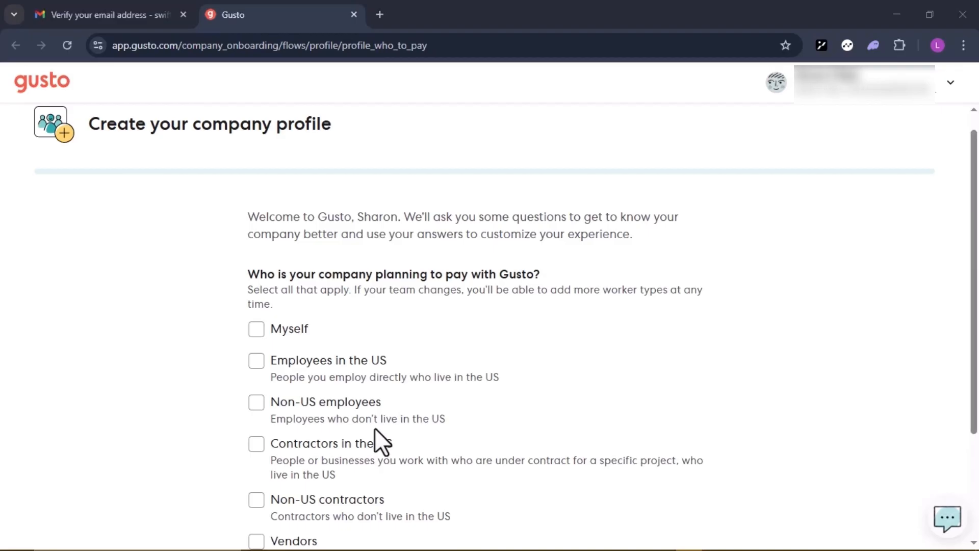
scroll(374, 429, down, 1)
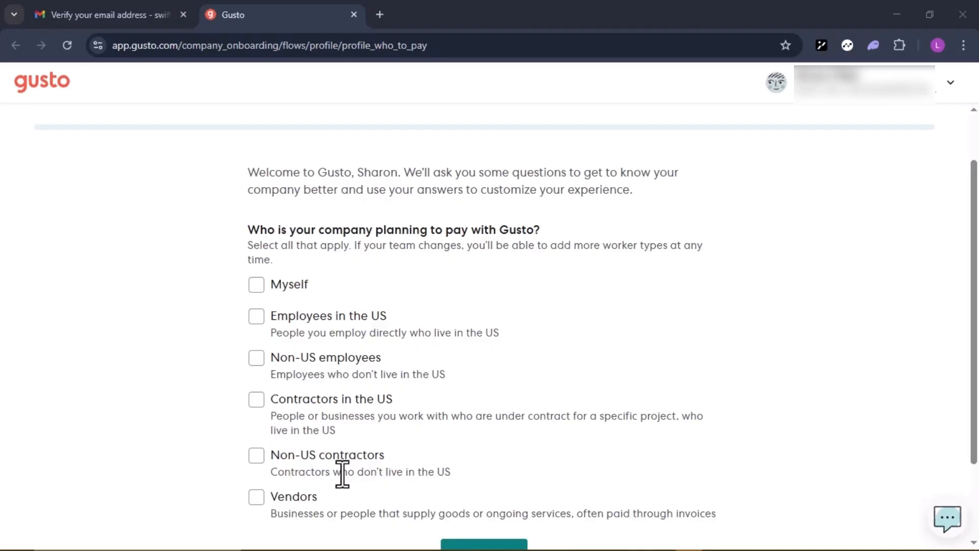
scroll(342, 474, down, 1)
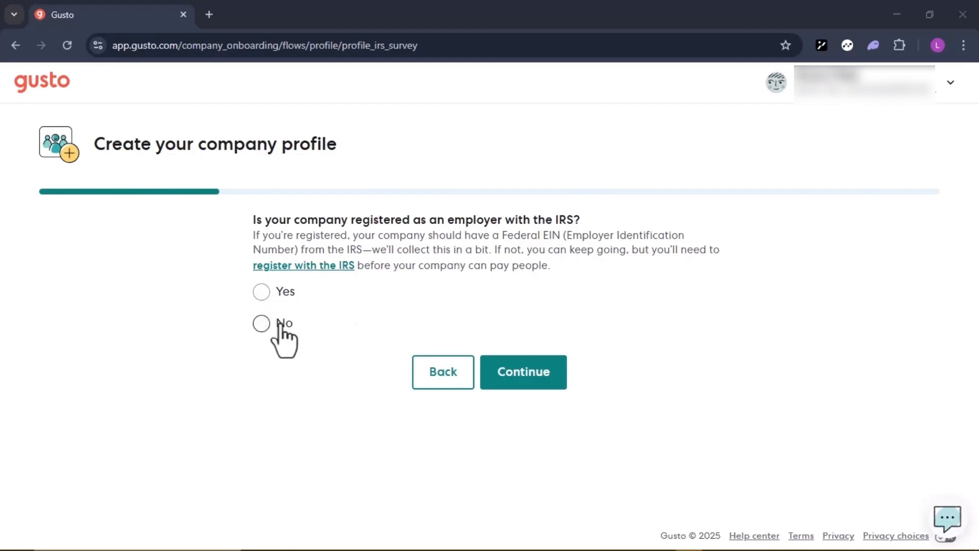
Answer the profile questions with No for IRS employer registration, the US work states, and no accountant or bookkeeper
click(261, 322)
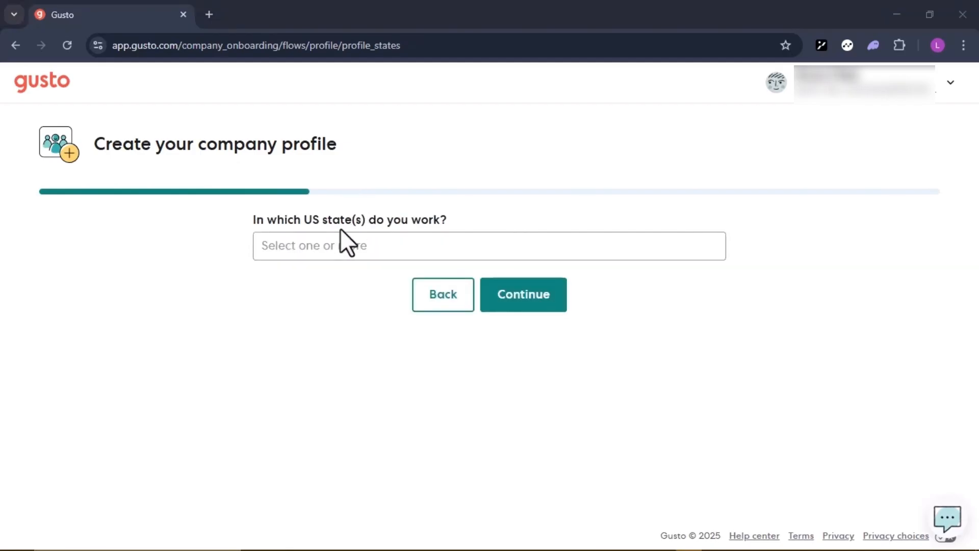
click(328, 245)
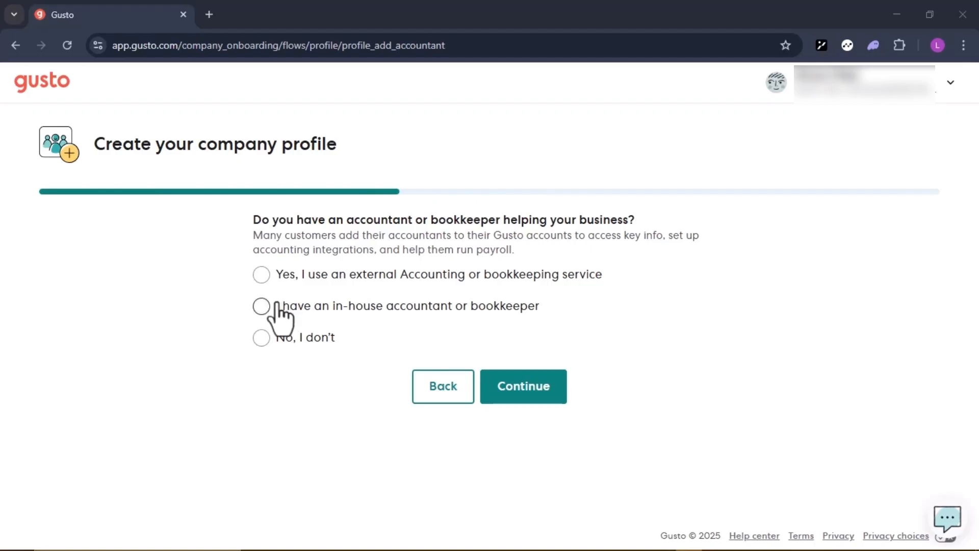
click(261, 341)
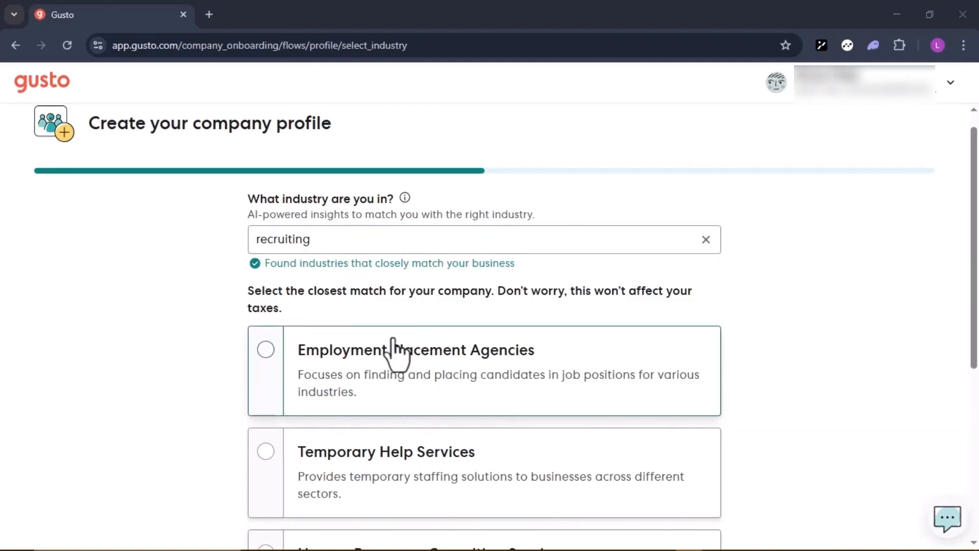
Choose Human Resources Consulting Services as the company's industry, answer No to being CRB-related, and continue without a website
scroll(382, 339, down, 3)
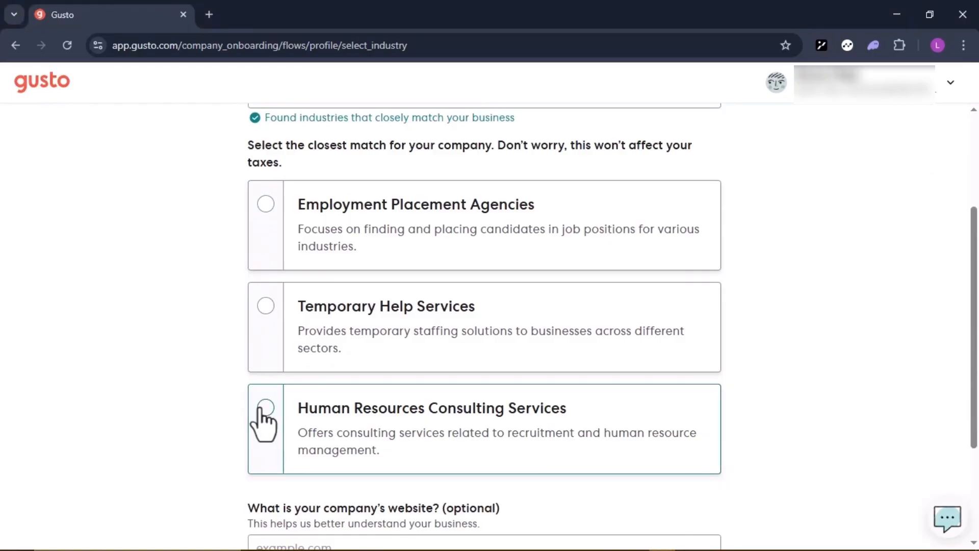
click(261, 410)
scroll(342, 368, down, 4)
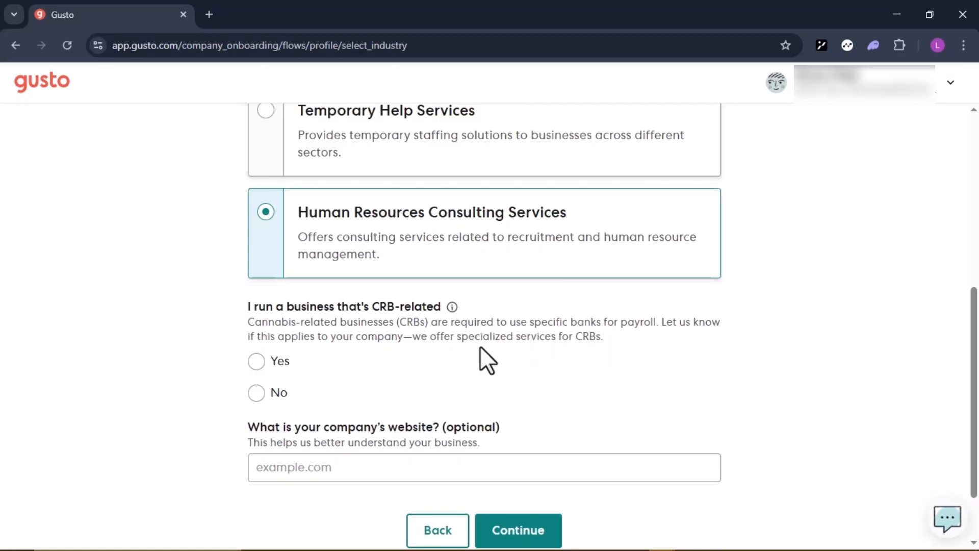
scroll(482, 356, down, 2)
click(264, 312)
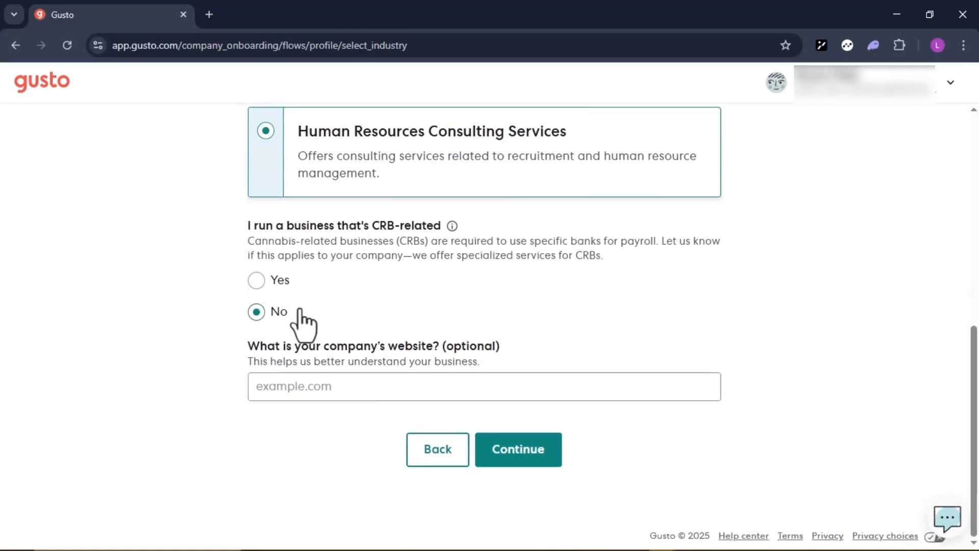
click(529, 454)
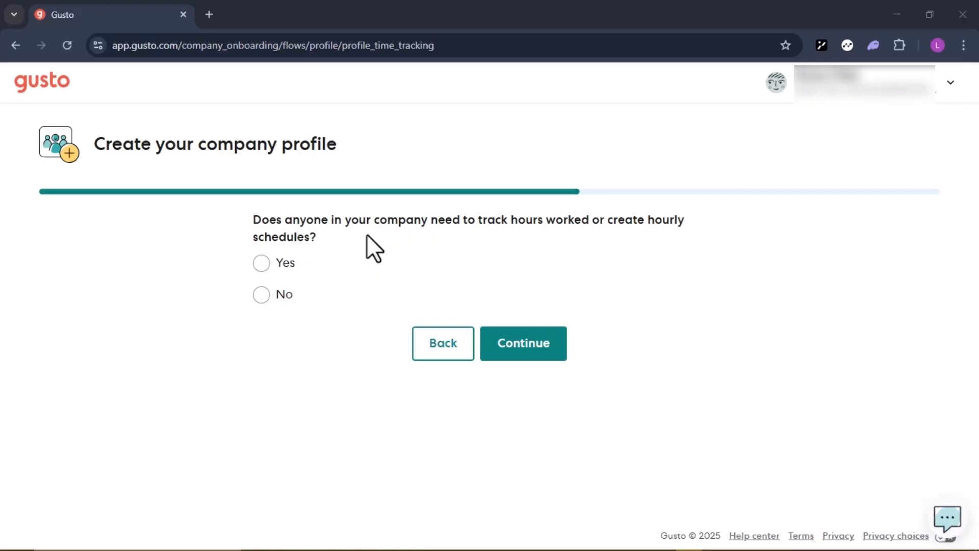
Answer Yes to hour tracking and "Not yet but I'm interested" to the 401(k), and submit 11/8/2025 as the desired first payday
click(262, 263)
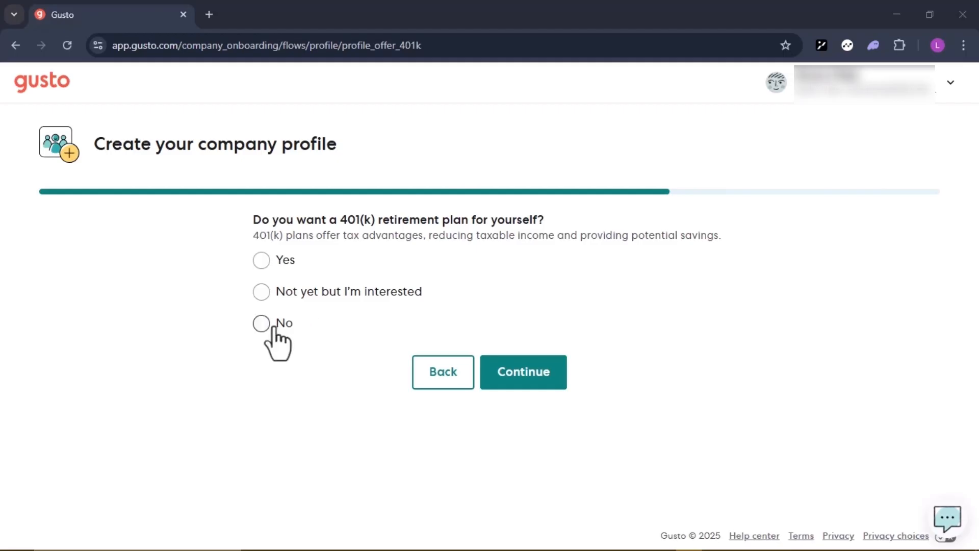
click(260, 292)
click(510, 378)
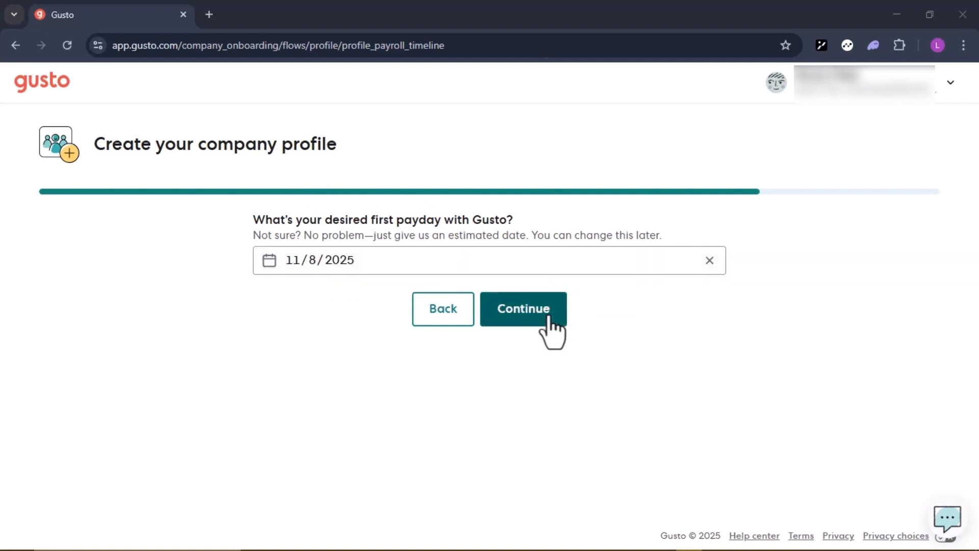
click(549, 317)
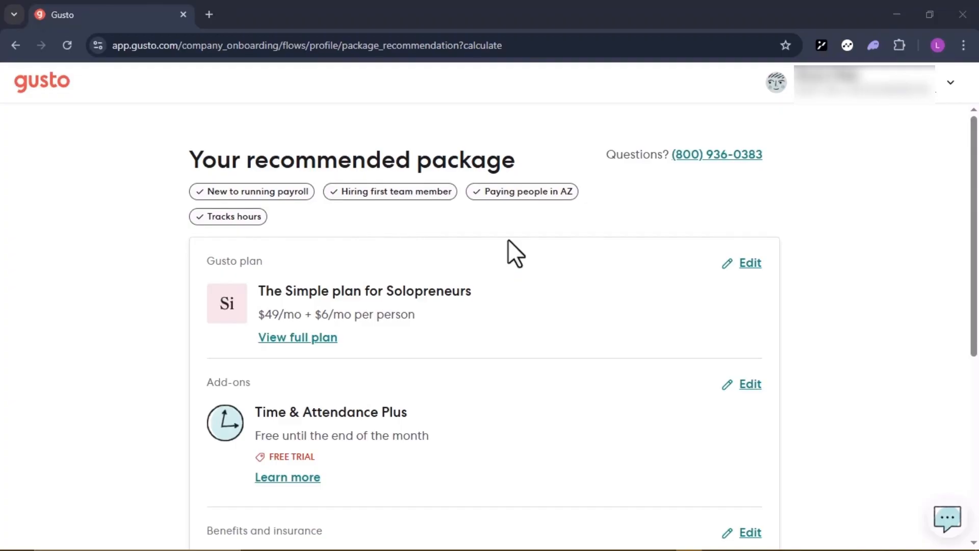
Review the recommended package's plan, add-ons and benefits down to the billing terms, and start with this package
scroll(507, 251, down, 5)
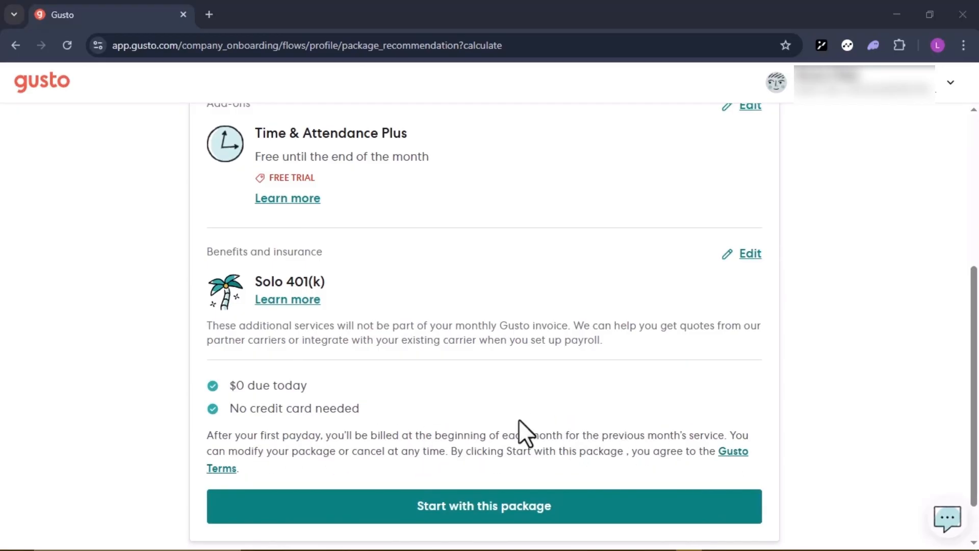
scroll(472, 422, down, 1)
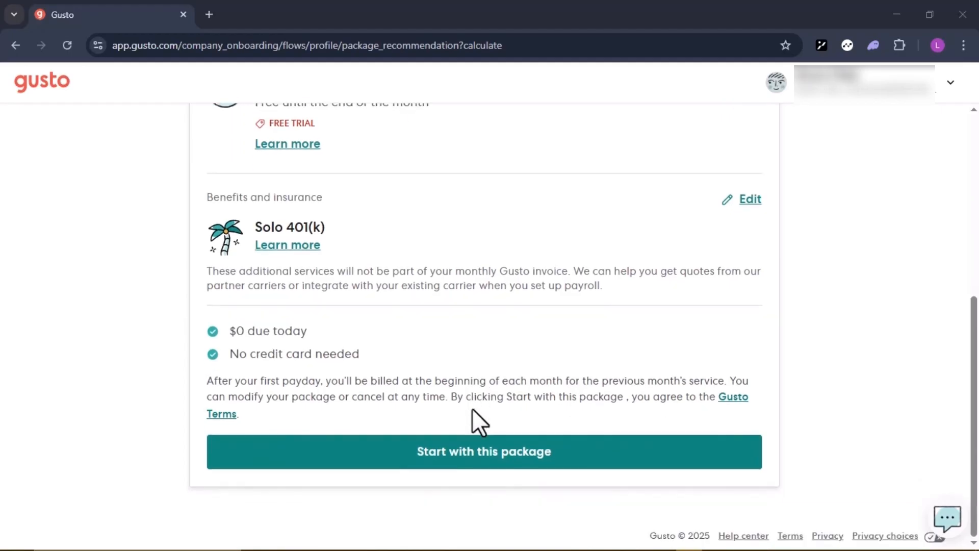
click(481, 459)
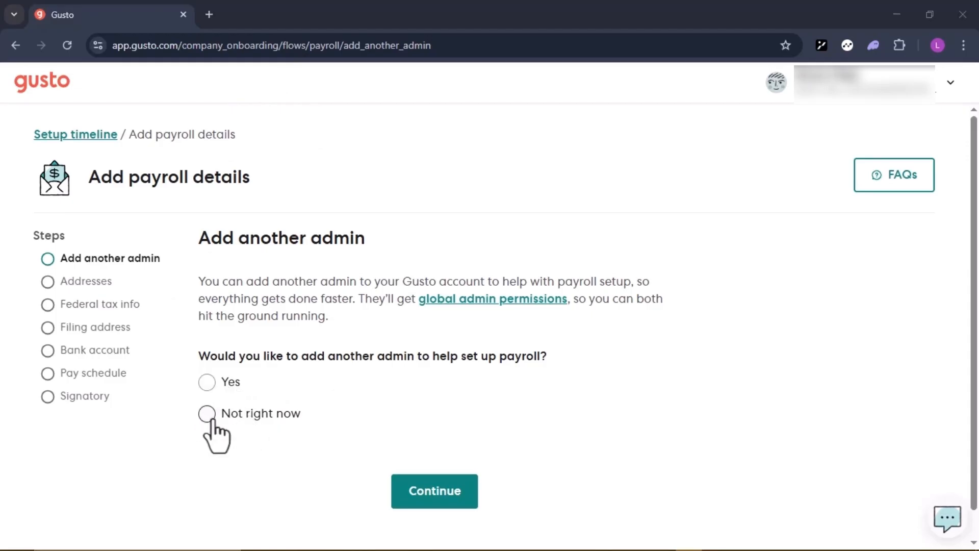
Examine the company mailing address form in the Addresses section of the payroll details and close it without saving
click(87, 283)
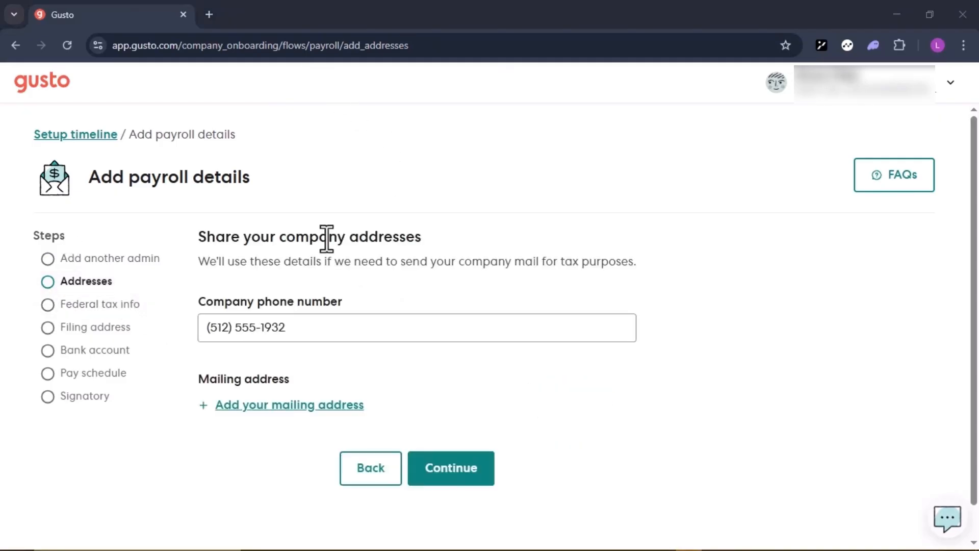
click(289, 405)
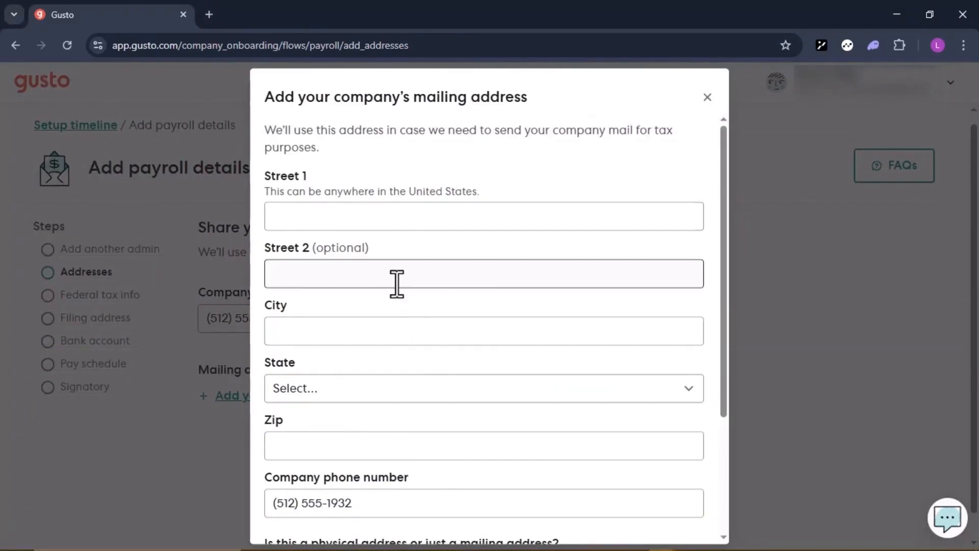
scroll(459, 322, down, 3)
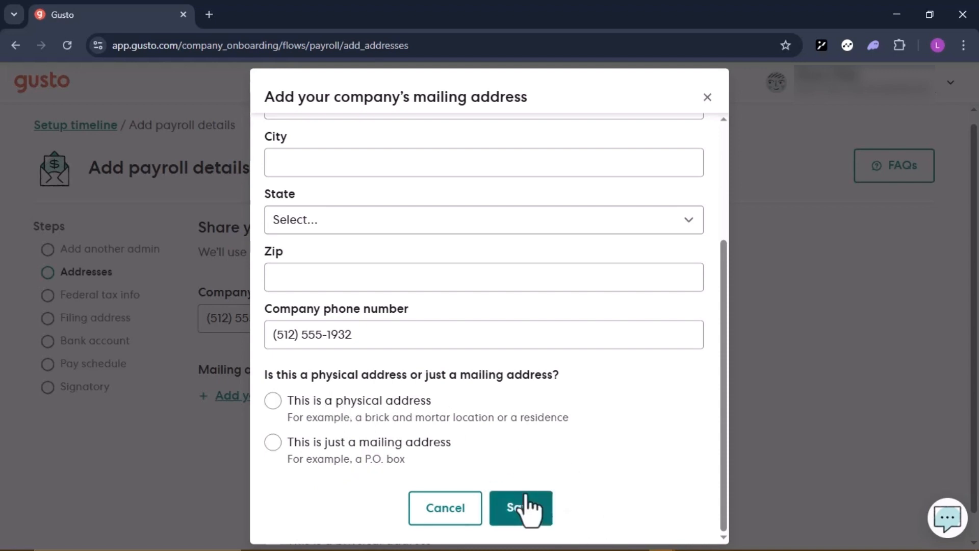
click(216, 437)
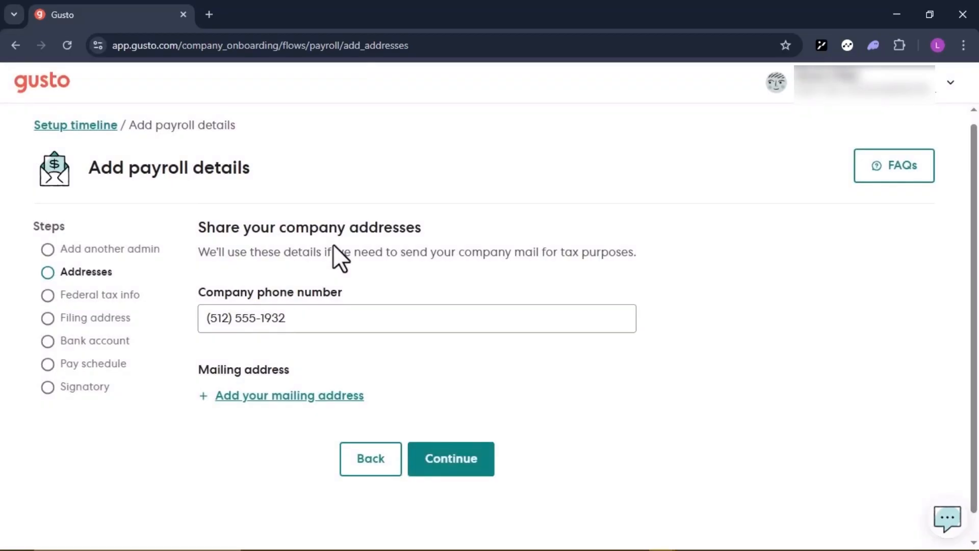
Look over the federal tax info section and the IRS filing address form, closing the form without saving
click(104, 304)
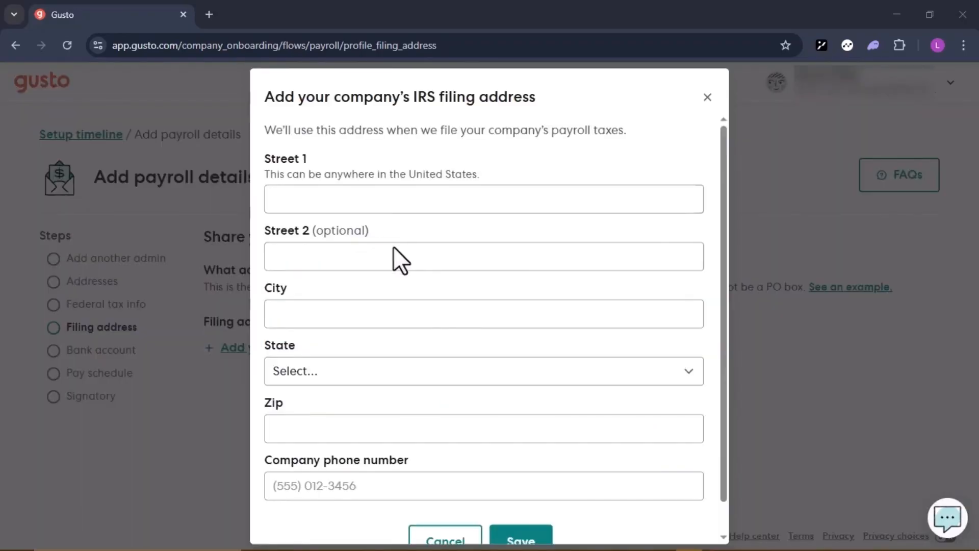
scroll(401, 286, down, 1)
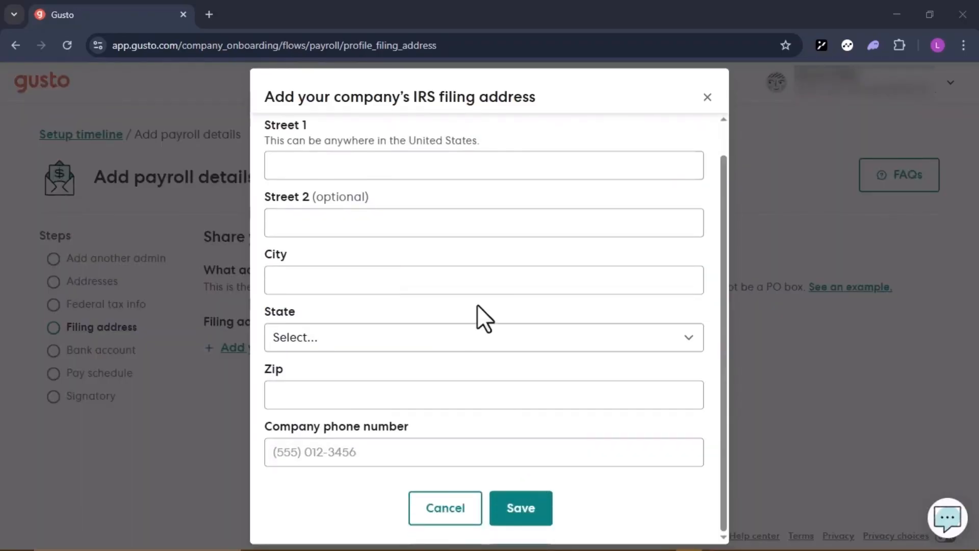
click(706, 98)
Examine the bank account, pay schedule and signatory sections of the payroll details
click(94, 352)
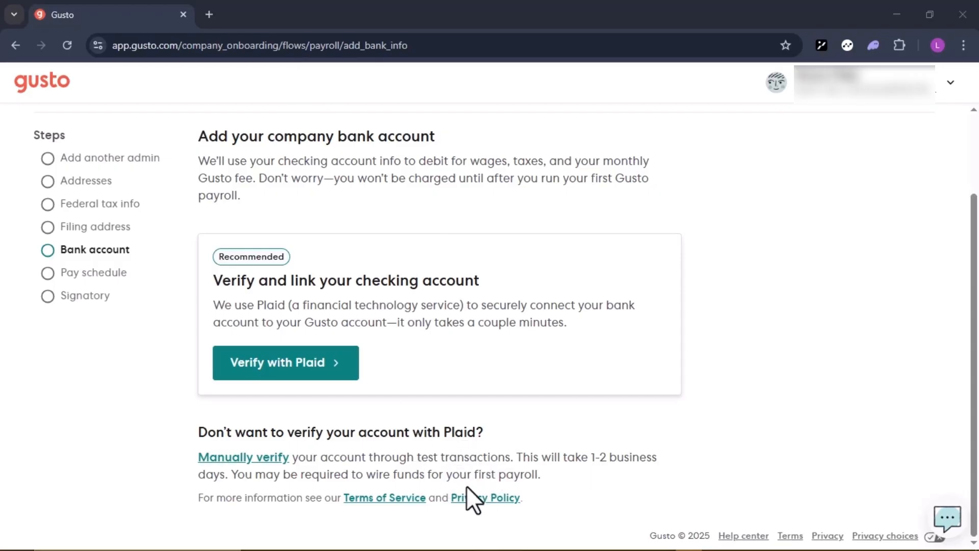
click(91, 275)
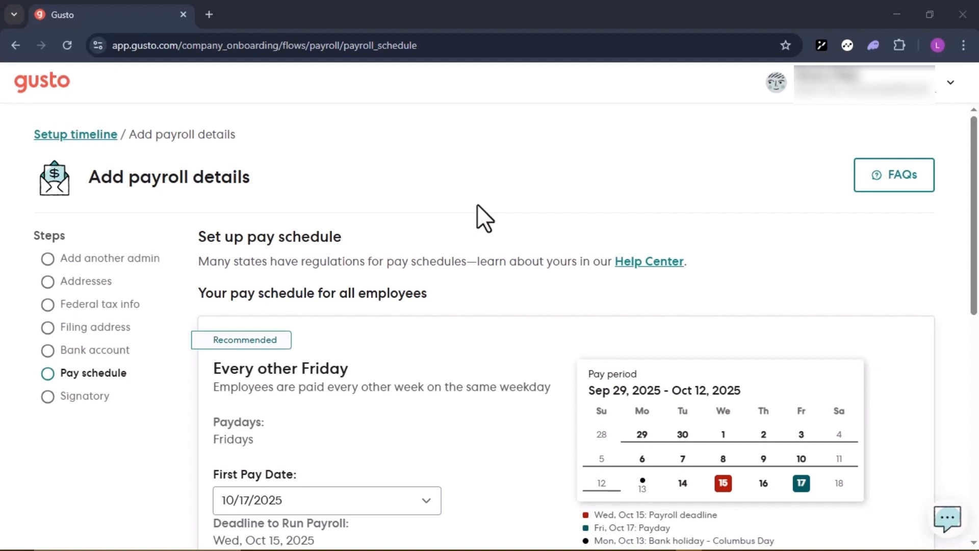
scroll(476, 204, down, 1)
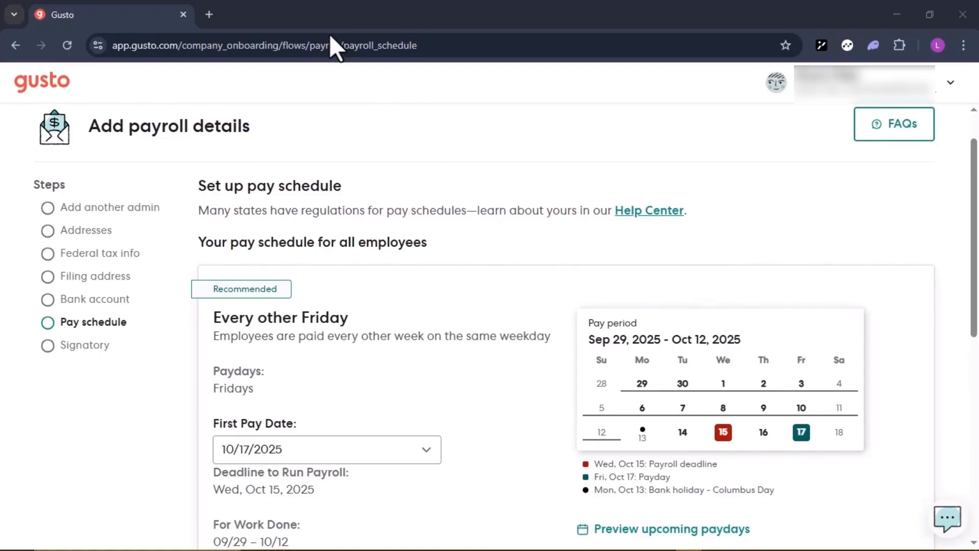
scroll(251, 175, down, 1)
click(82, 301)
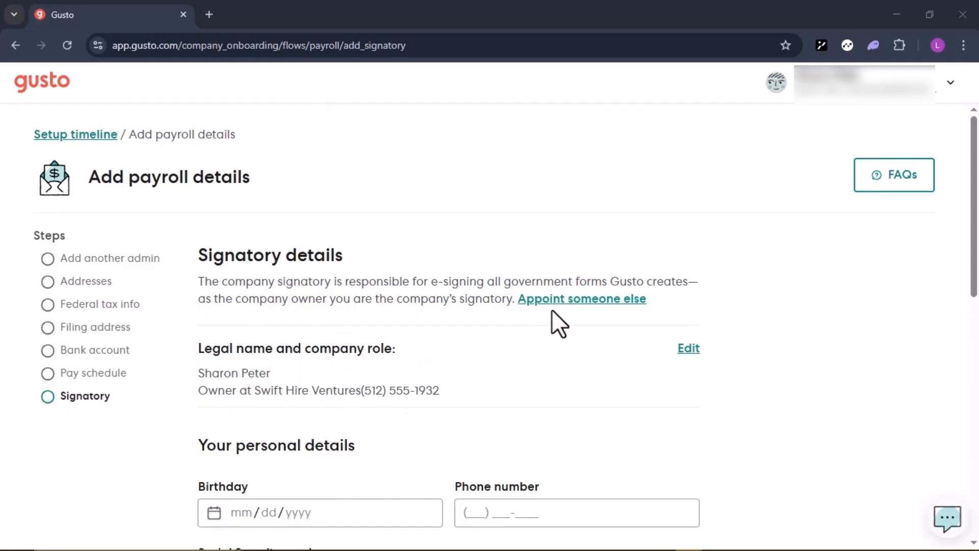
scroll(551, 311, down, 1)
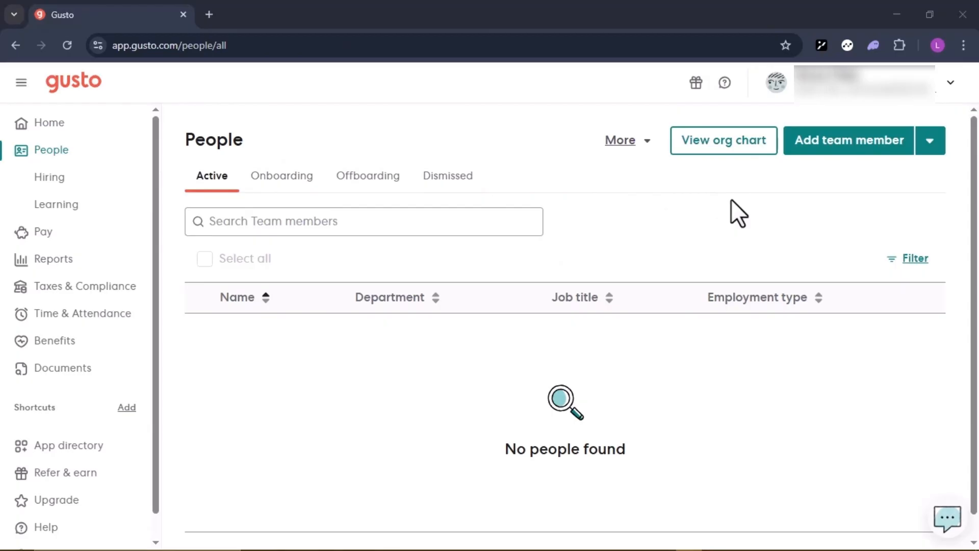
View the additional options for adding team members on the People page and close them without choosing any
click(929, 149)
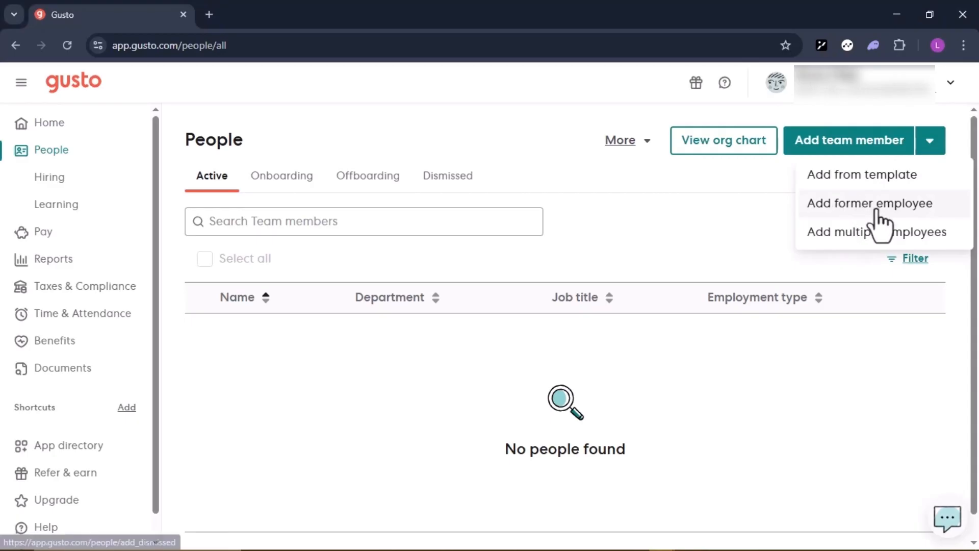
click(728, 243)
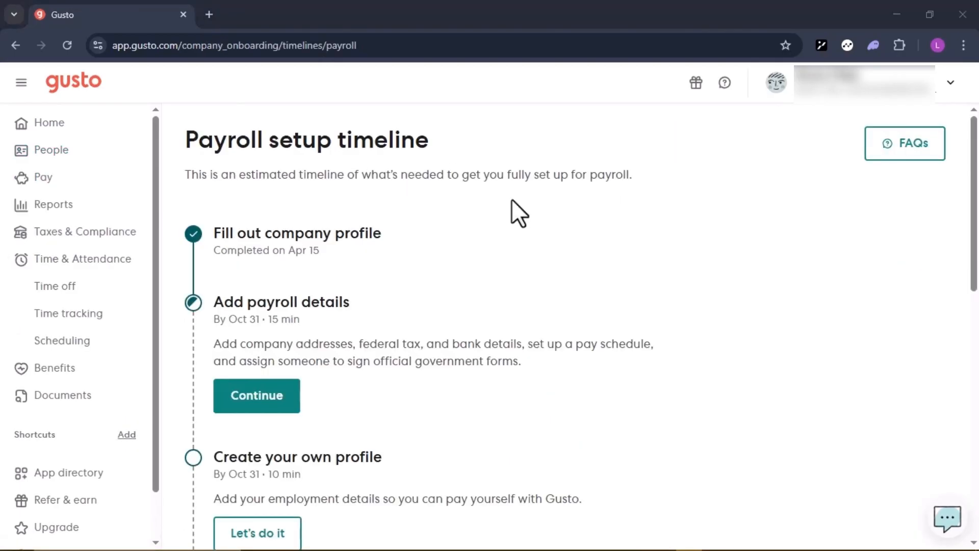